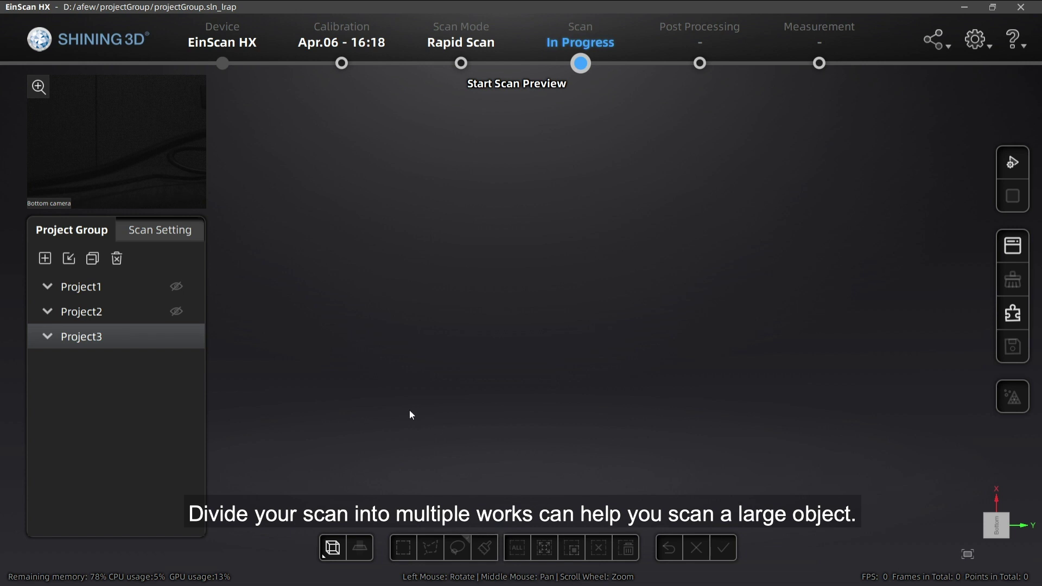
- Show the scan data of Project1, Project2 and Project3 in the project group
click(180, 233)
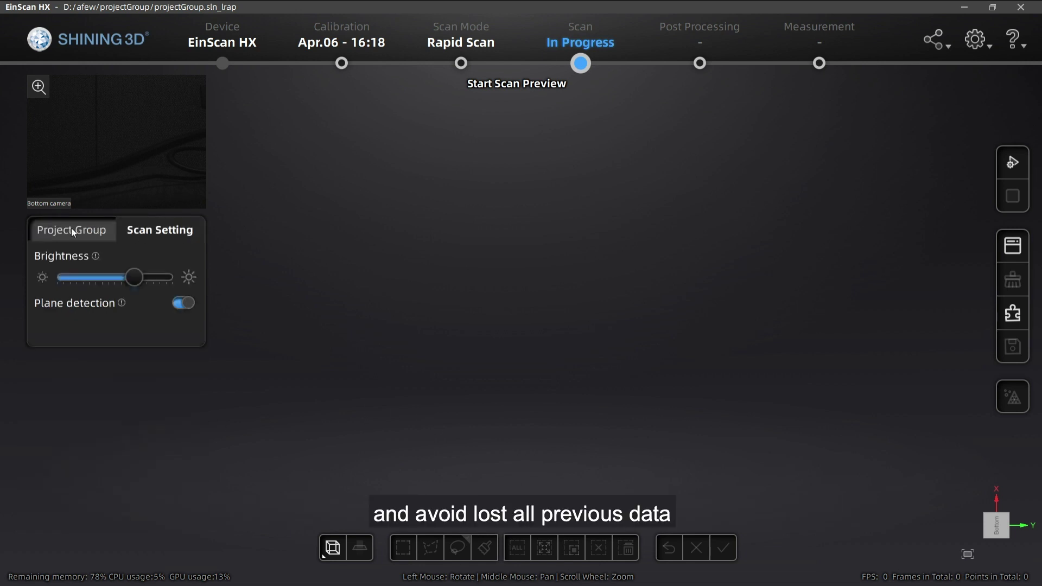
click(73, 230)
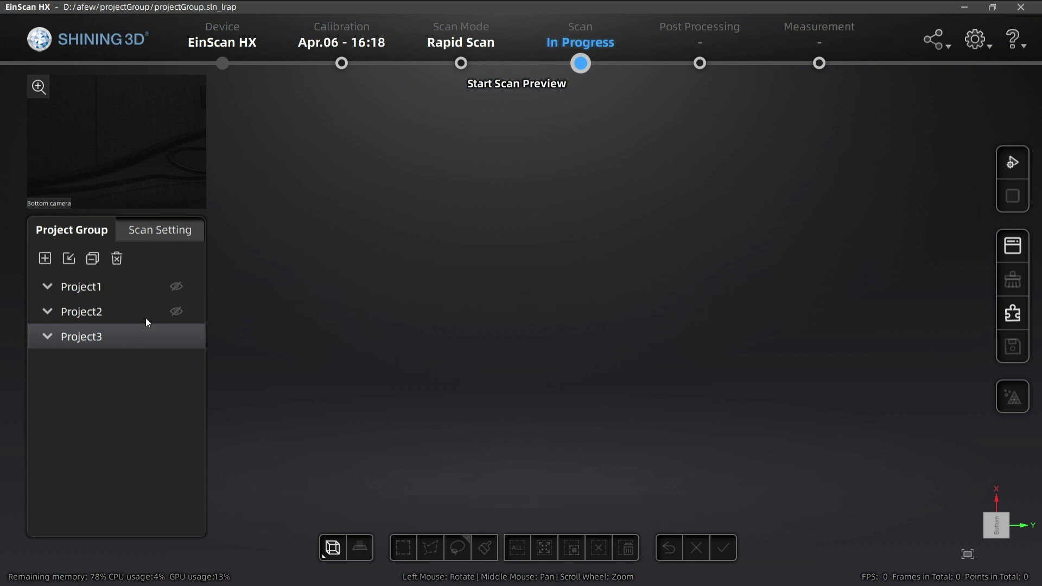
click(177, 287)
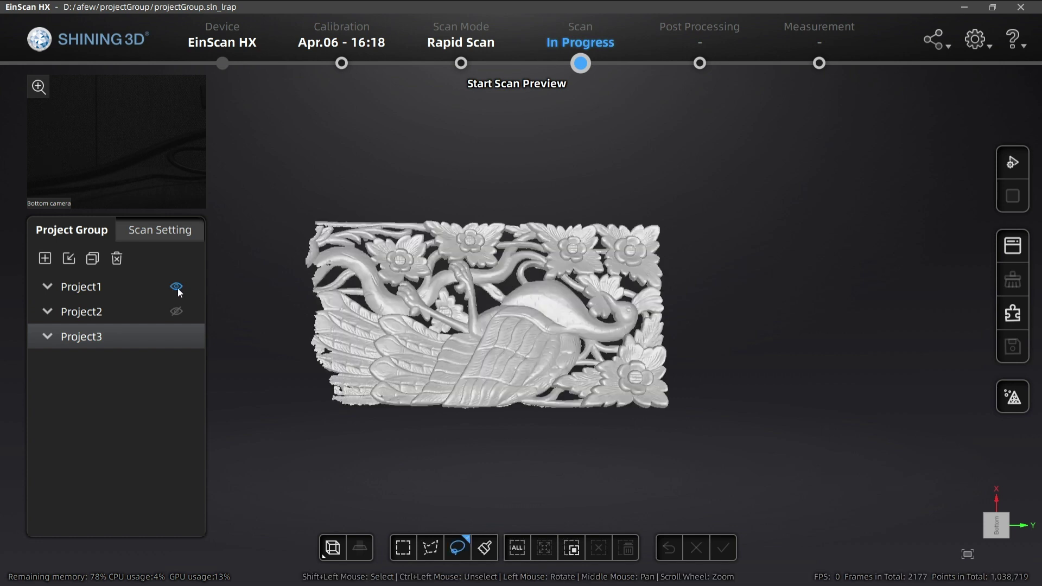
click(177, 312)
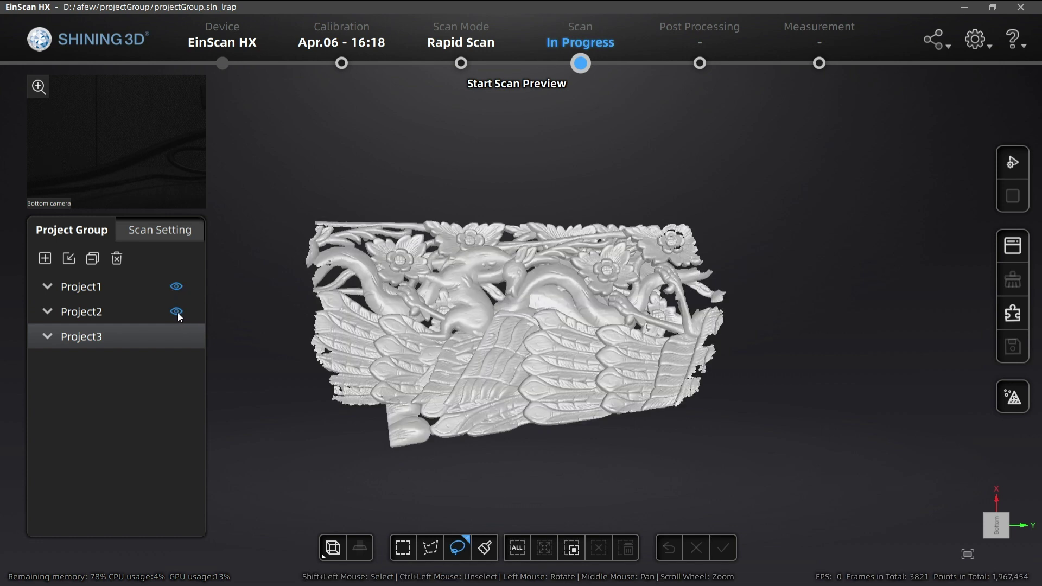
click(177, 336)
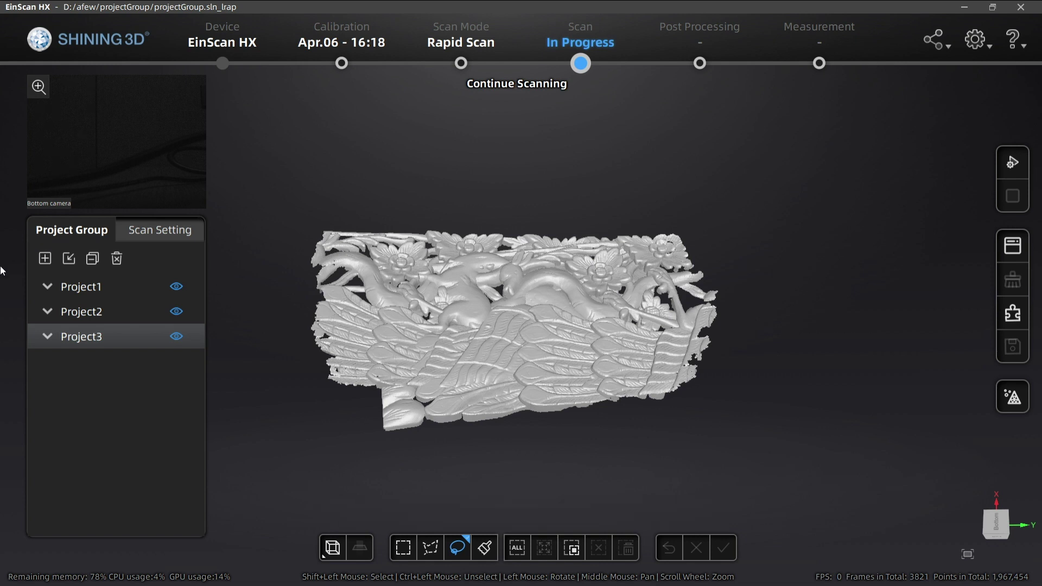
- Create a new project with Non-texture Scan, Features alignment and 0.5 mm resolution
click(46, 258)
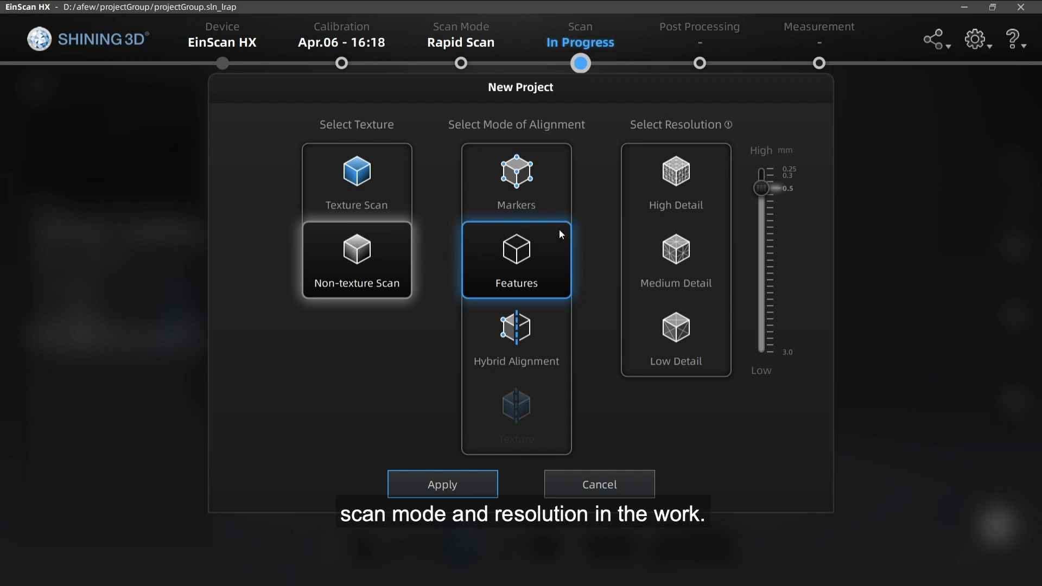
click(536, 172)
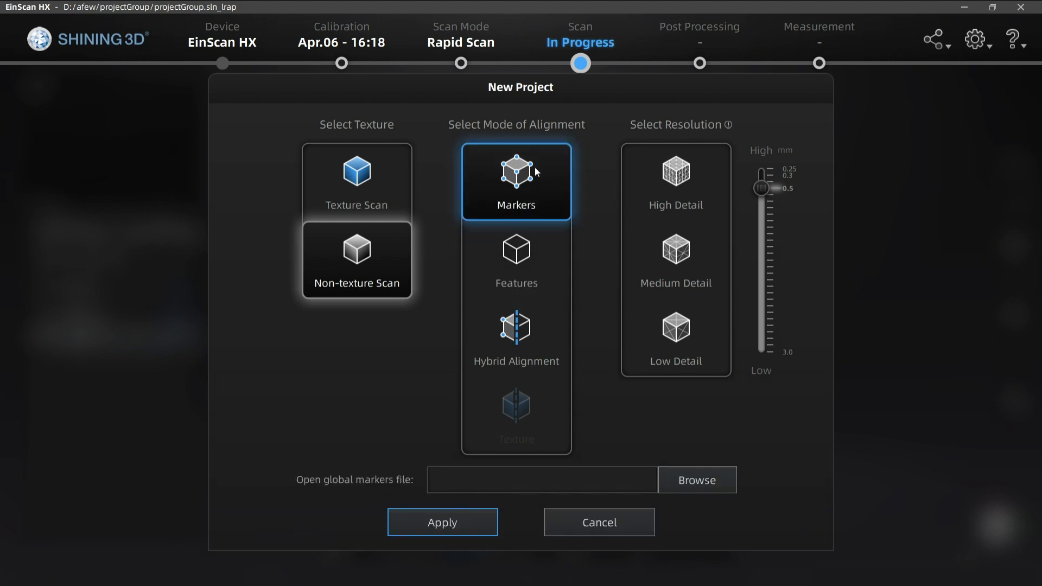
click(531, 241)
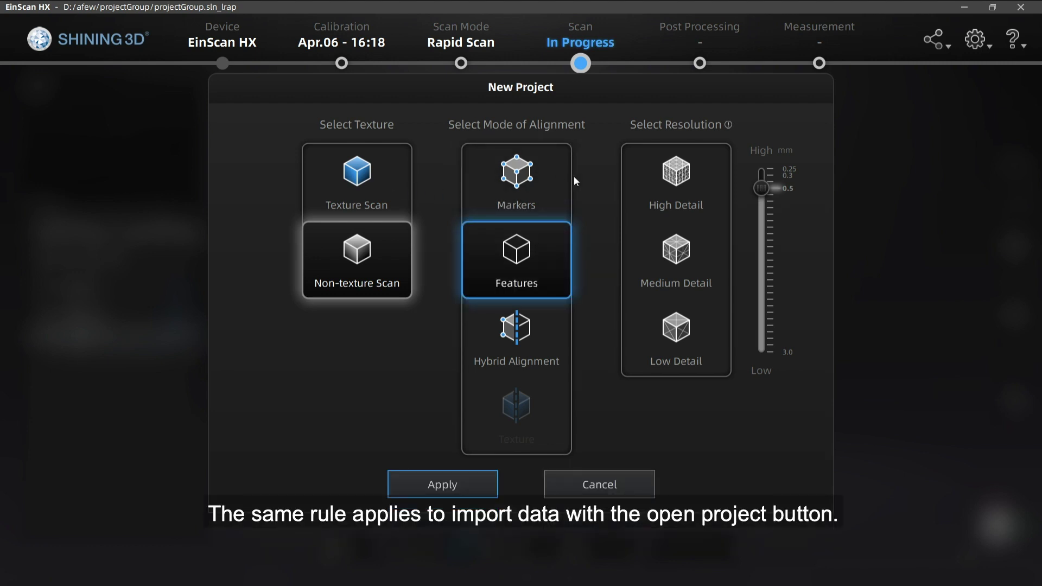
click(457, 486)
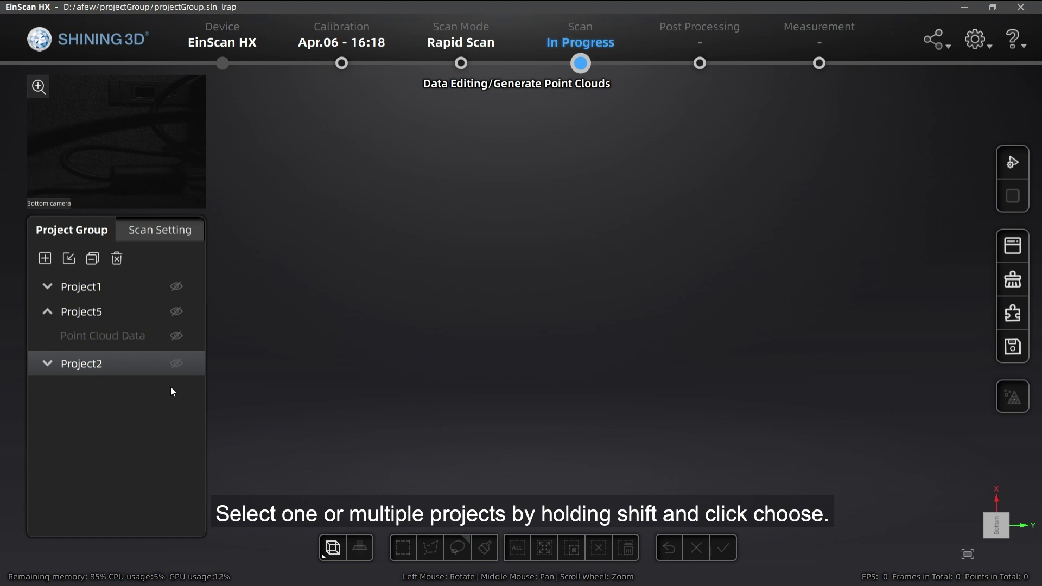
- Try selecting several projects together, and remove only Project2 from the project group
shift+click(106, 312)
shift+click(106, 293)
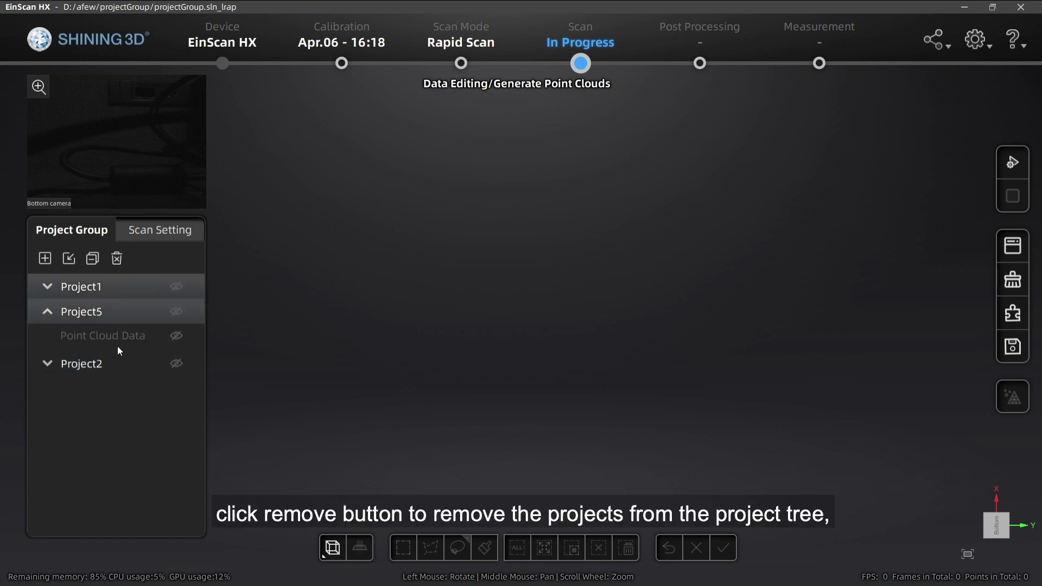
shift+click(121, 366)
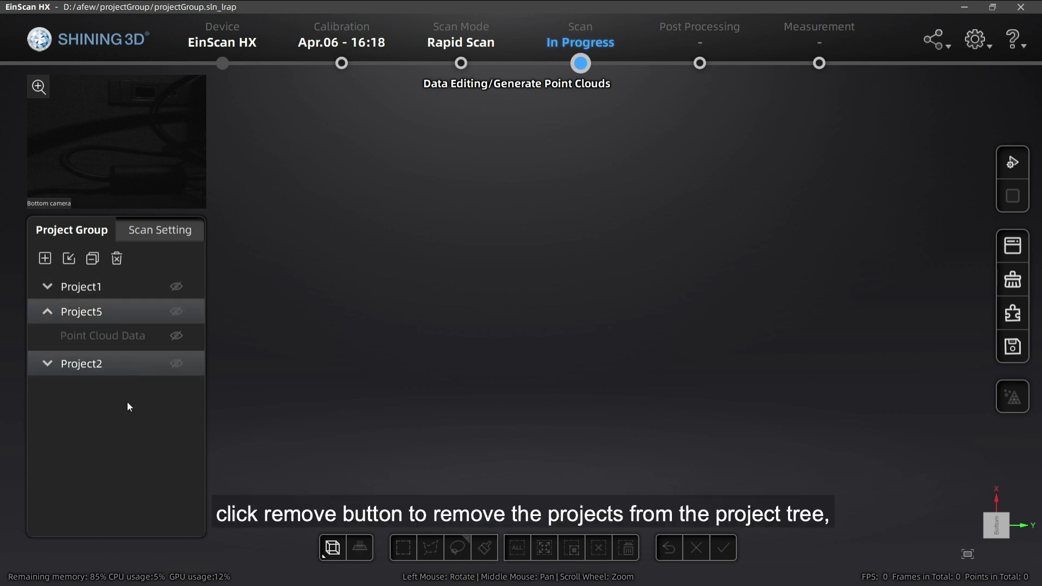
click(119, 361)
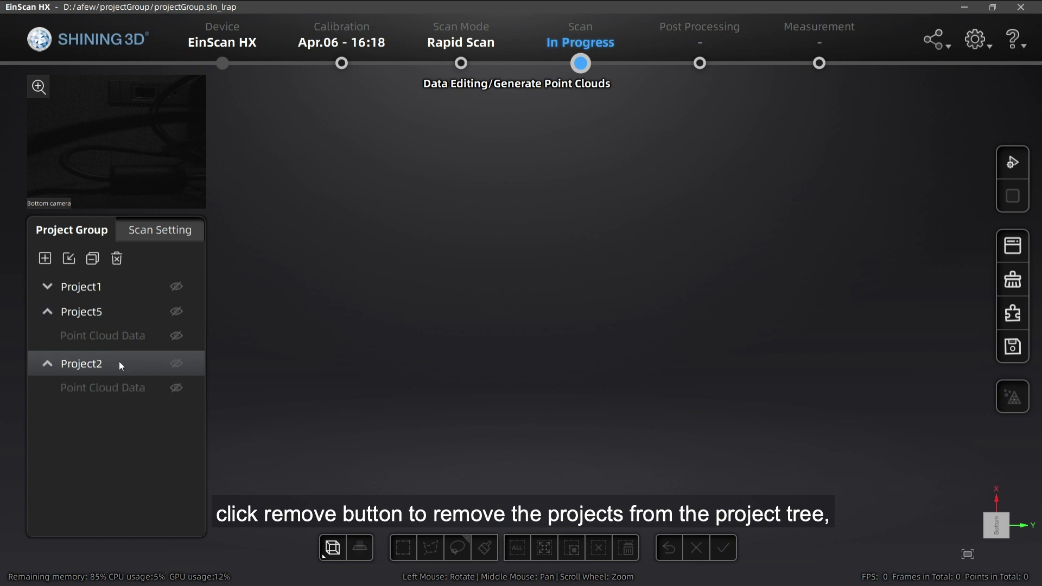
click(94, 261)
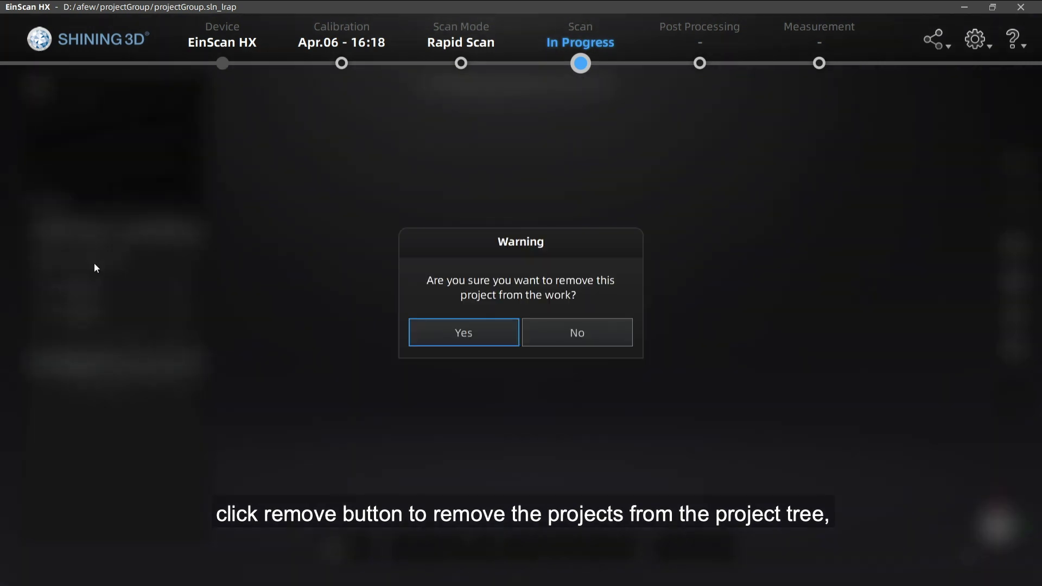
click(484, 333)
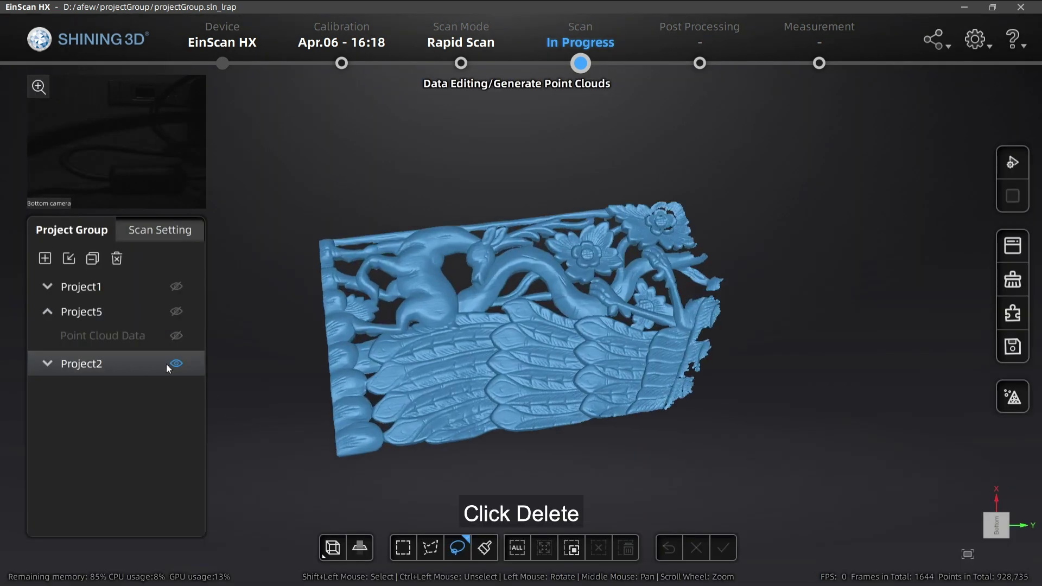
- Permanently delete Project5 from the project group
click(96, 312)
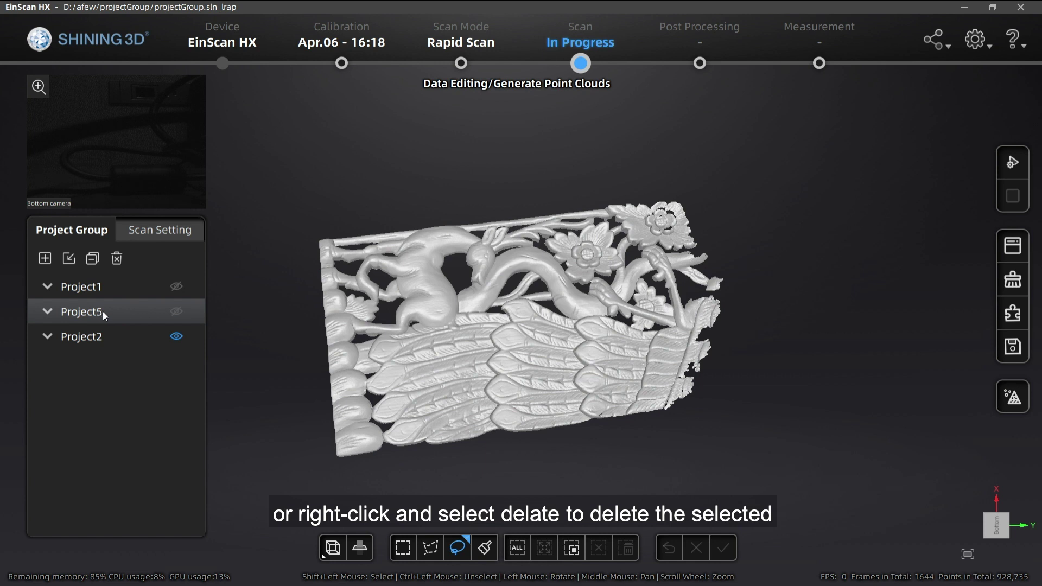
right_click(102, 311)
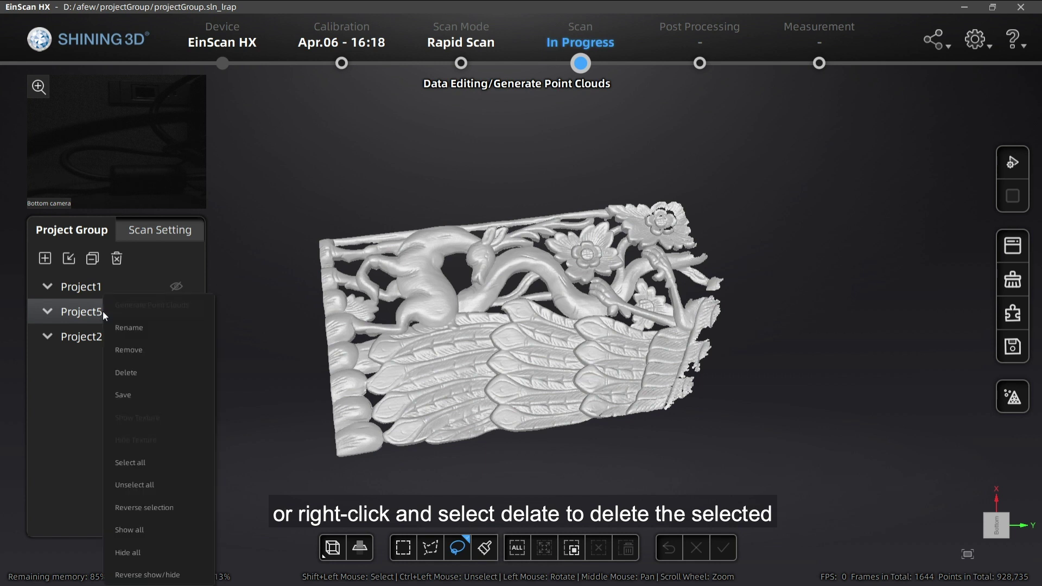
click(139, 366)
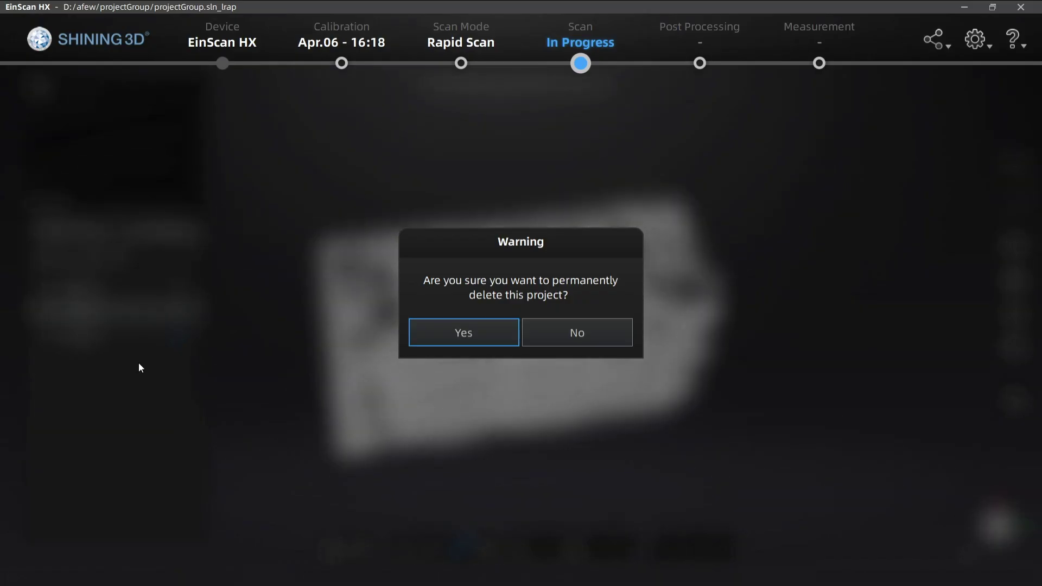
click(498, 326)
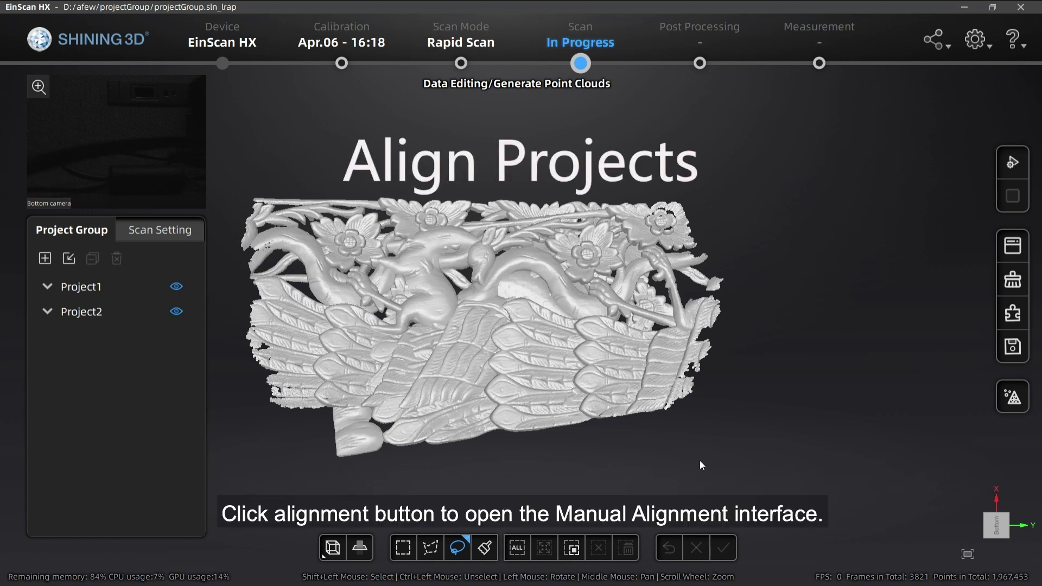
- Align Project2 to Project1 by feature, using Project1 as the fixed and Project2 as the floated model
click(1019, 314)
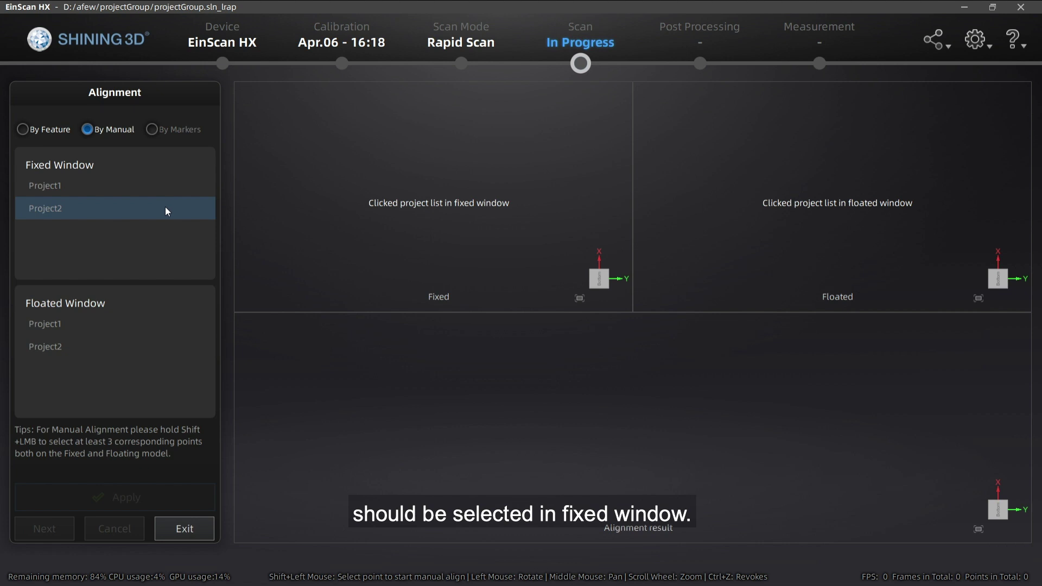
click(75, 181)
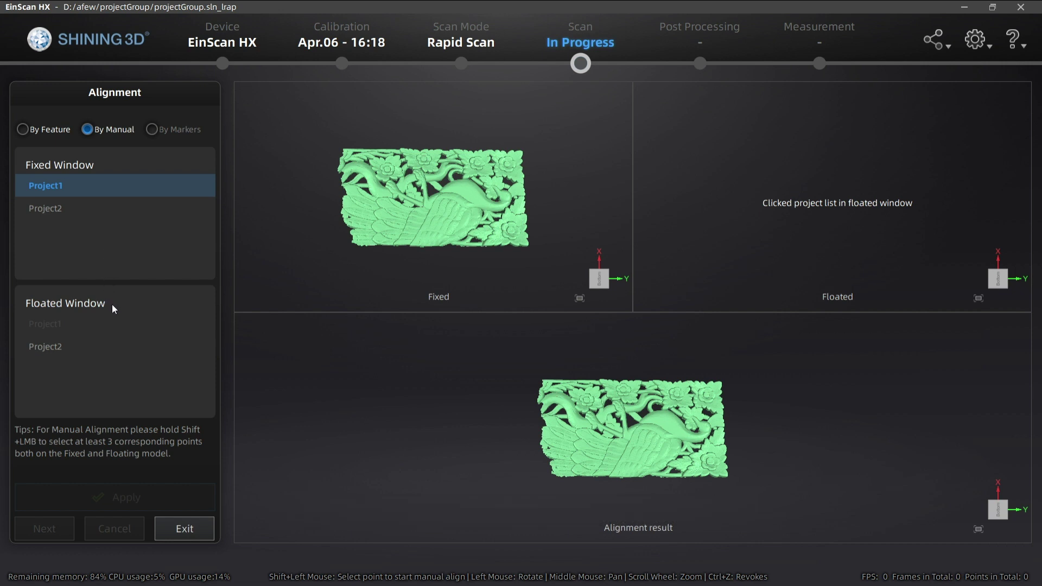
click(68, 347)
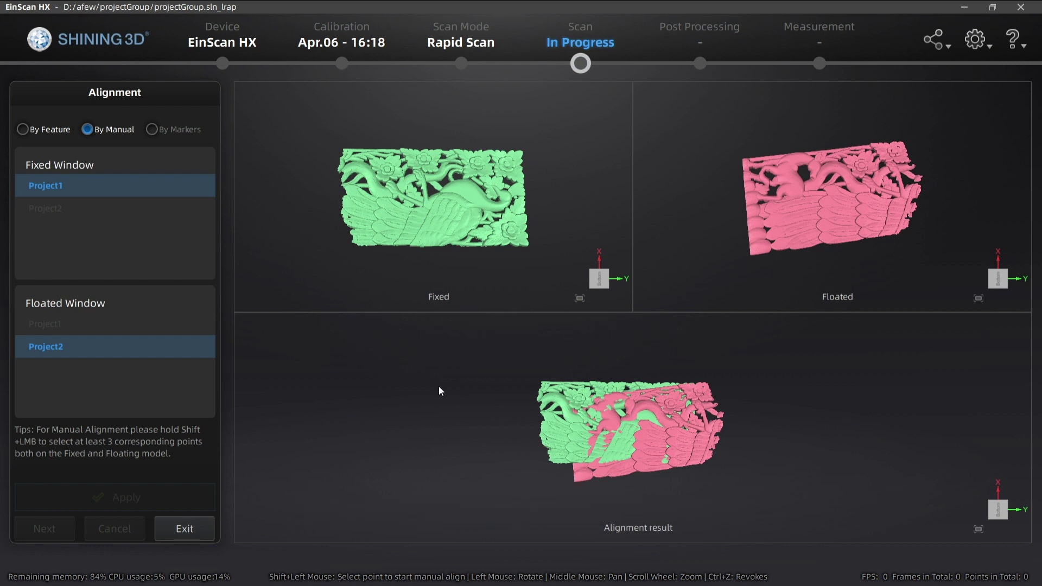
click(52, 131)
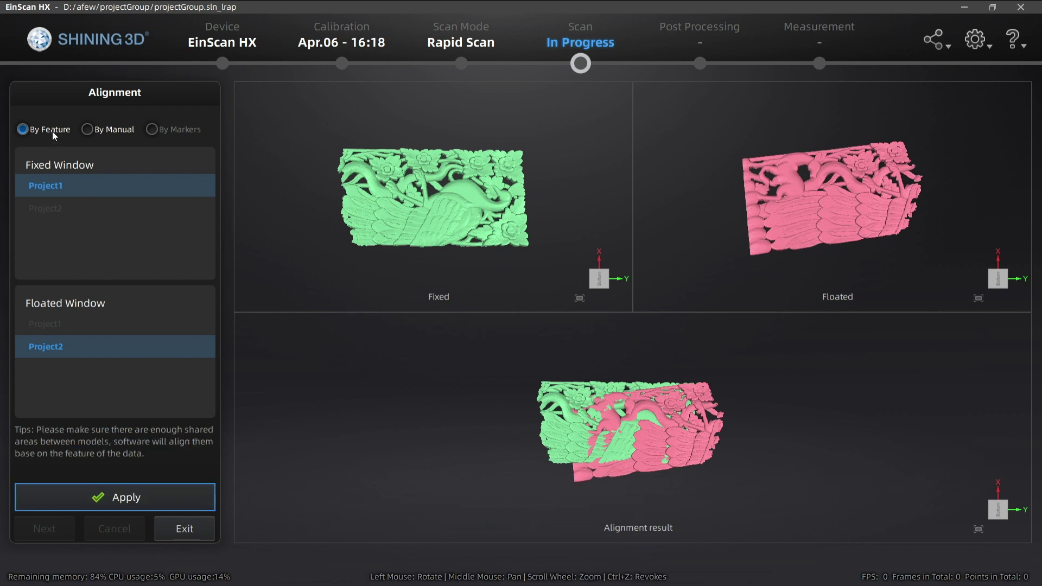
click(169, 505)
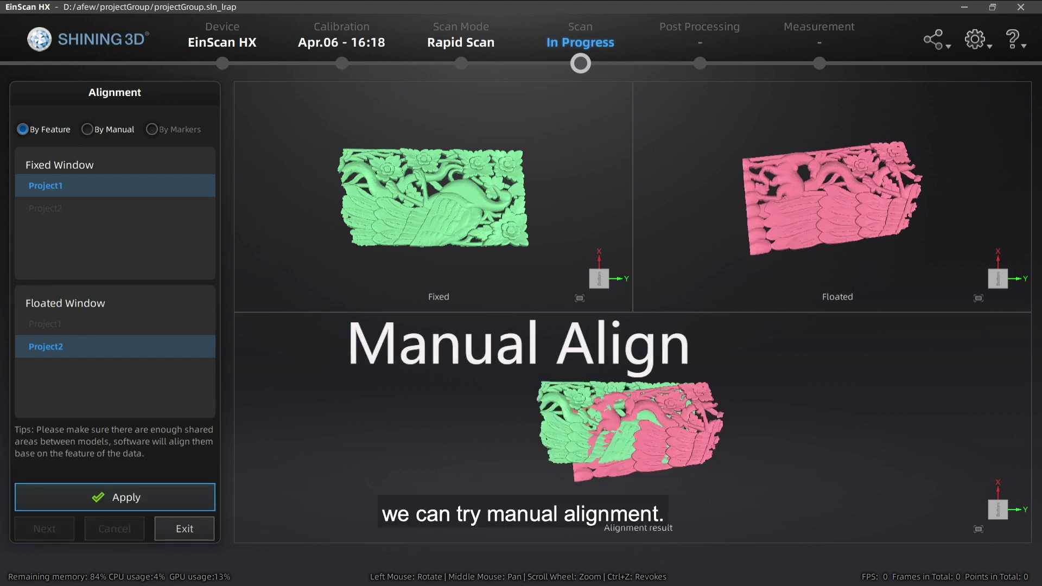
- Switch to manual alignment and mark three corresponding, non-collinear points on the fixed and floated carved panels
click(88, 130)
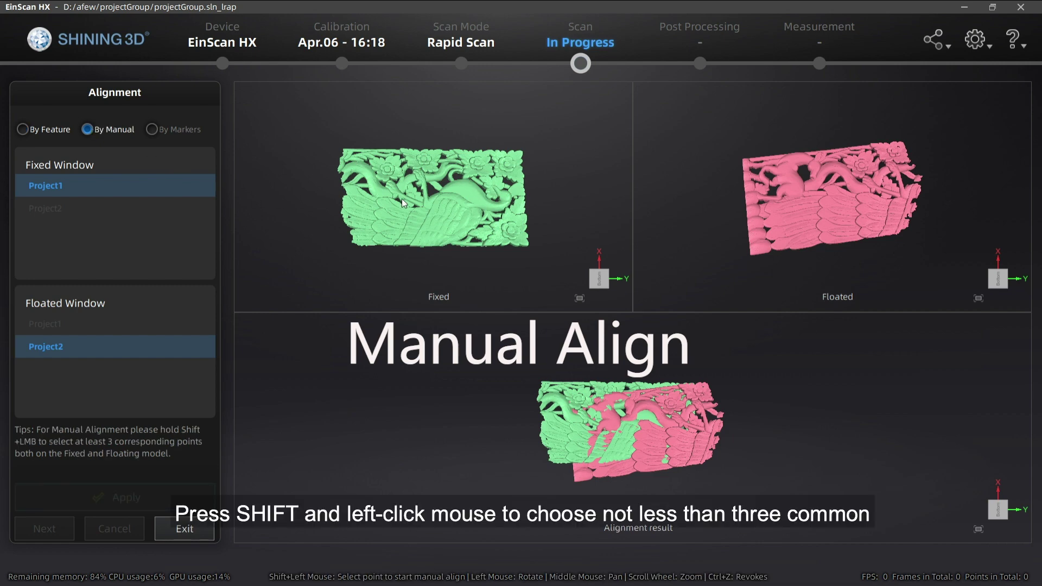
scroll(409, 200, up, 5)
scroll(873, 213, up, 5)
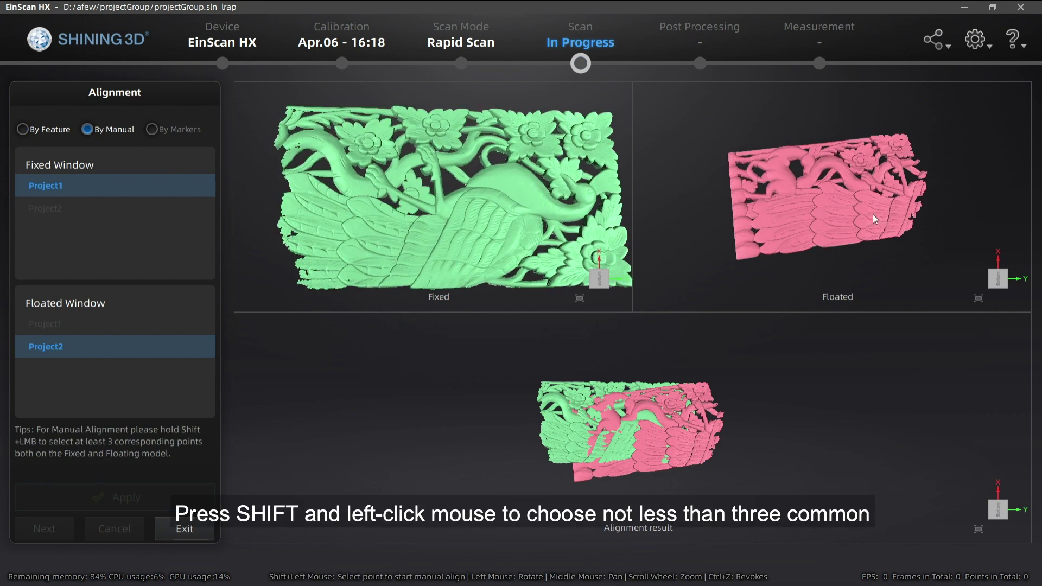
middle_drag(894, 213, 844, 232)
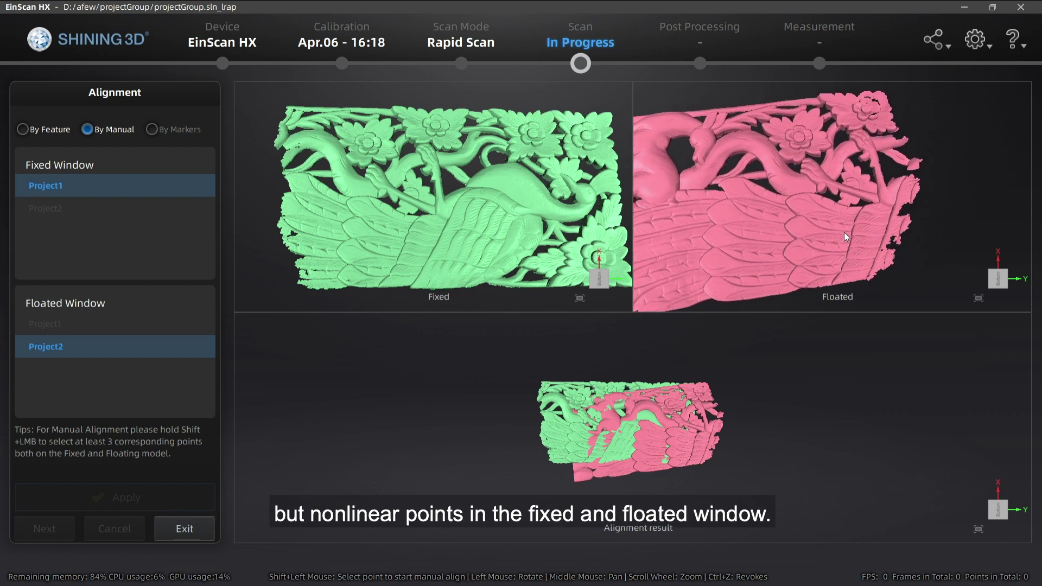
middle_drag(327, 240, 483, 219)
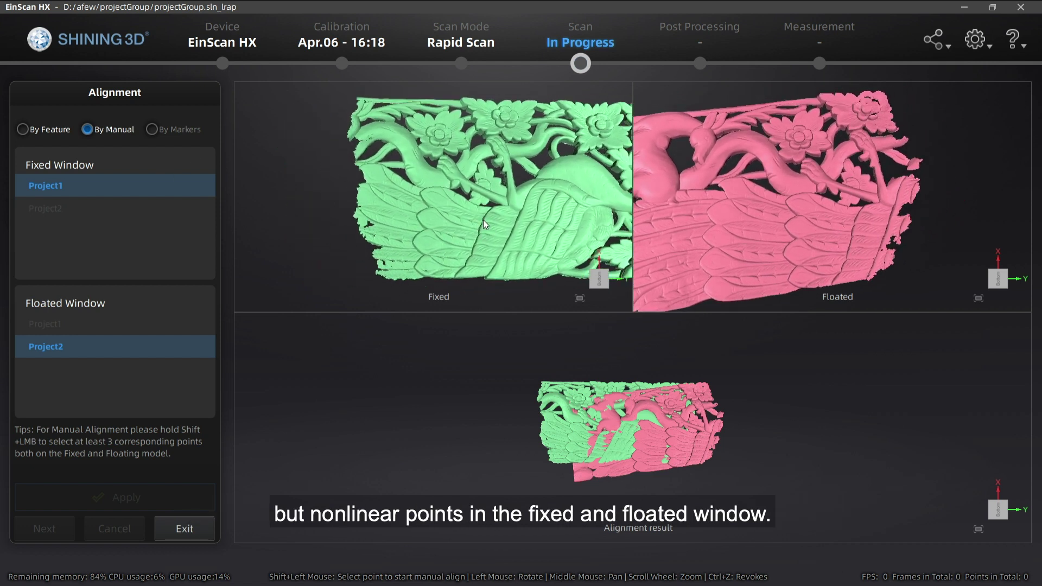
shift+click(499, 215)
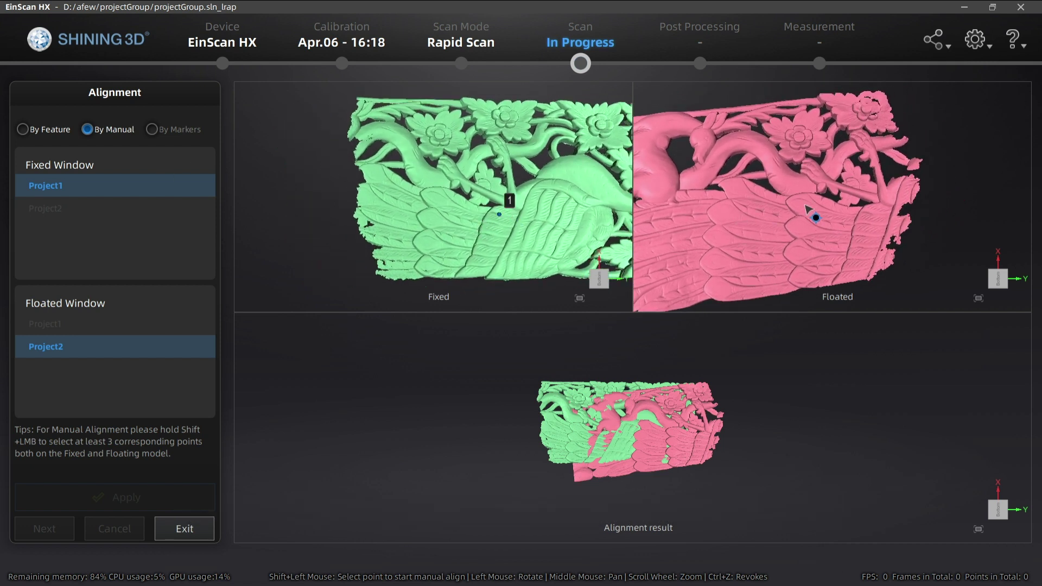
shift+click(866, 216)
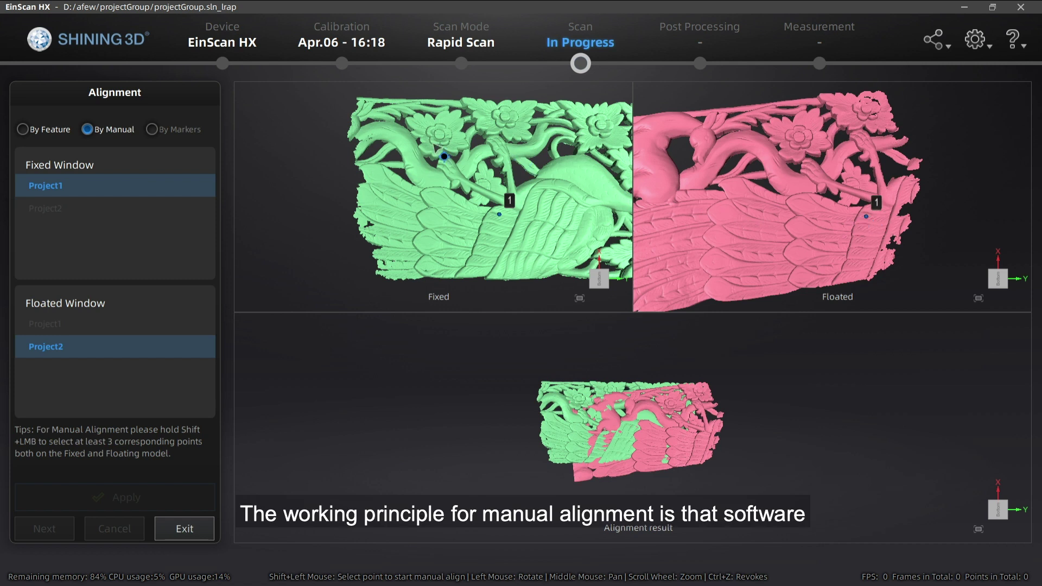
shift+click(443, 136)
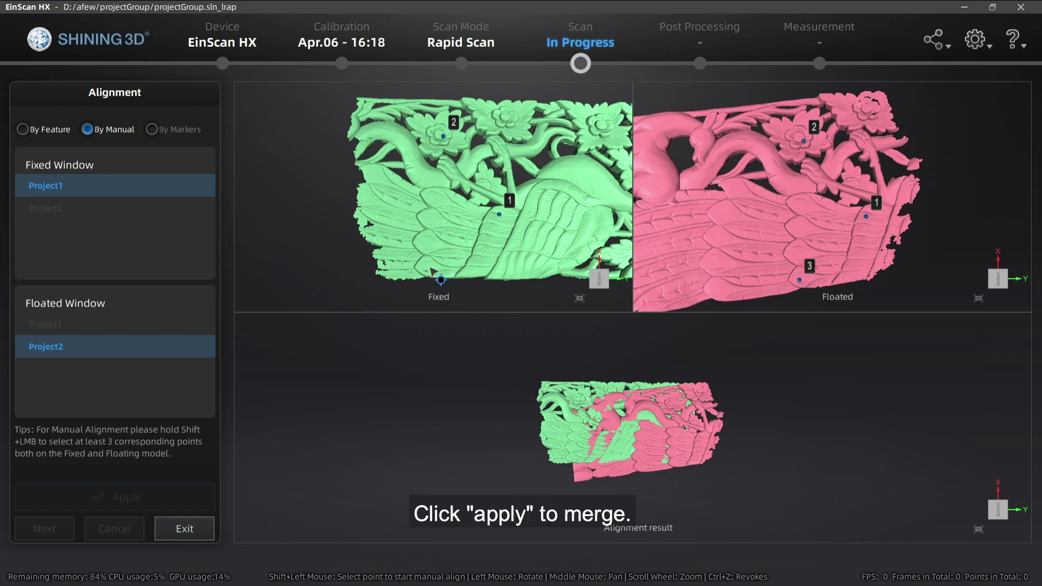
shift+click(428, 268)
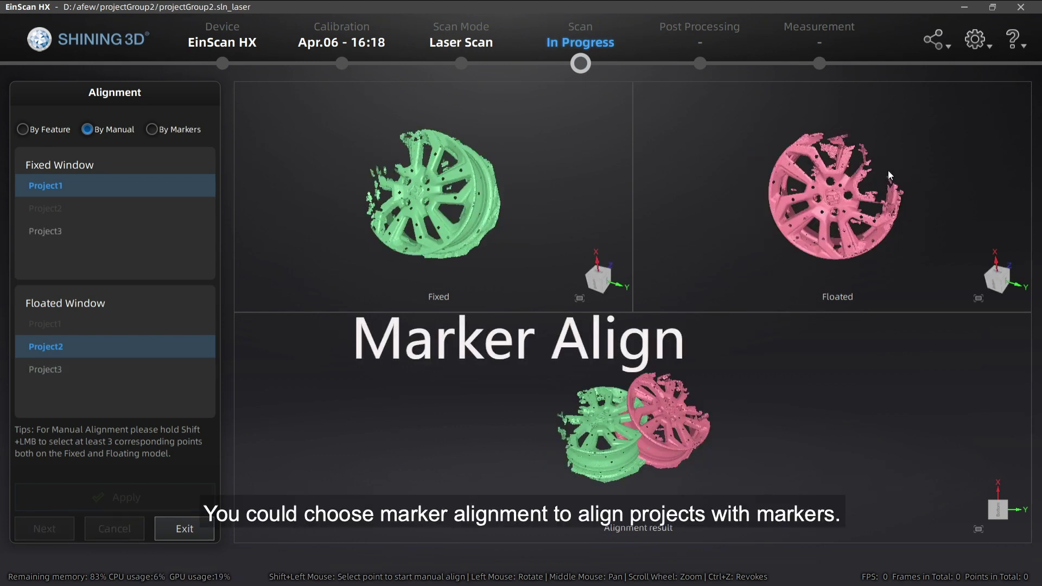
- Align the wheel scan Project2 to the fixed Project1 by markers, and accept the result to merge both projects into a group
scroll(462, 225, up, 3)
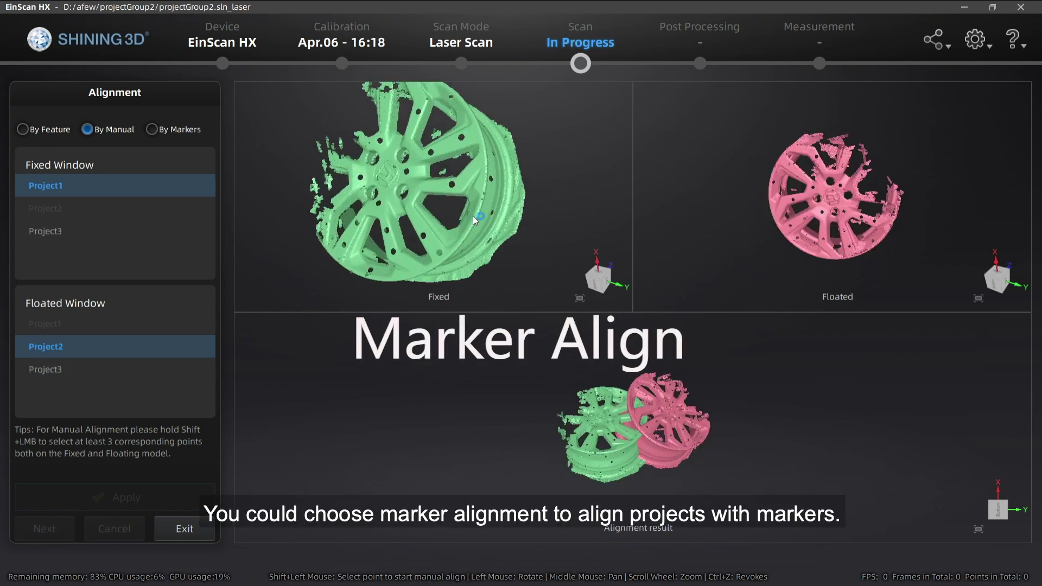
scroll(828, 206, up, 4)
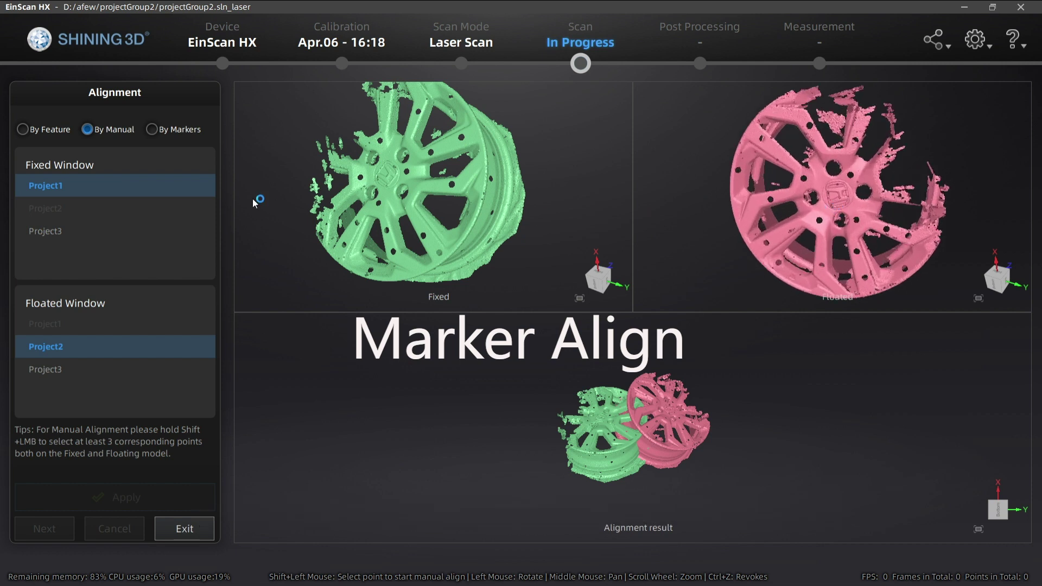
click(152, 129)
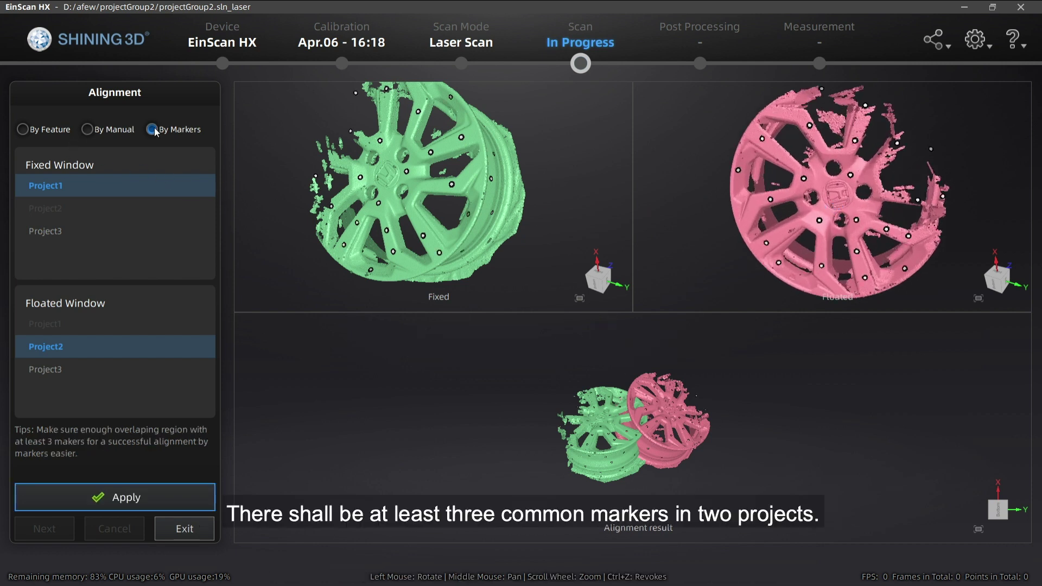
scroll(414, 181, down, 2)
scroll(861, 179, down, 2)
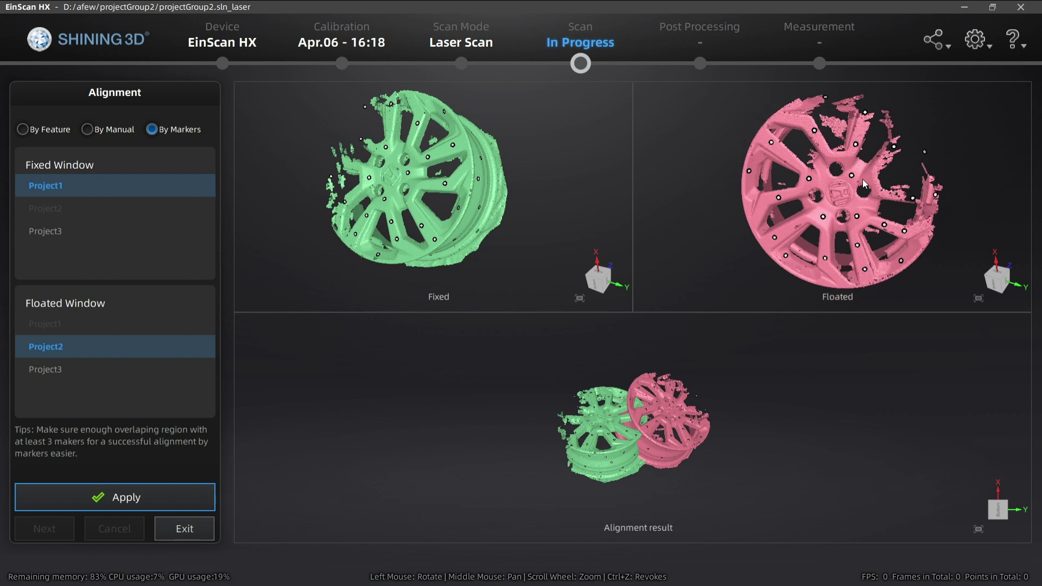
drag(453, 225, 450, 263)
drag(824, 199, 869, 162)
drag(444, 170, 449, 223)
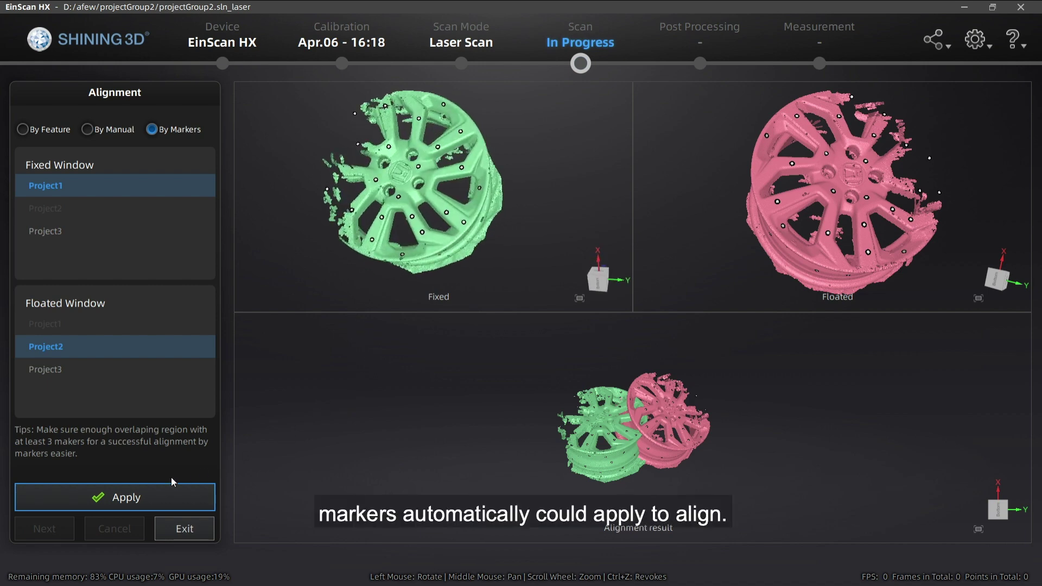
click(135, 491)
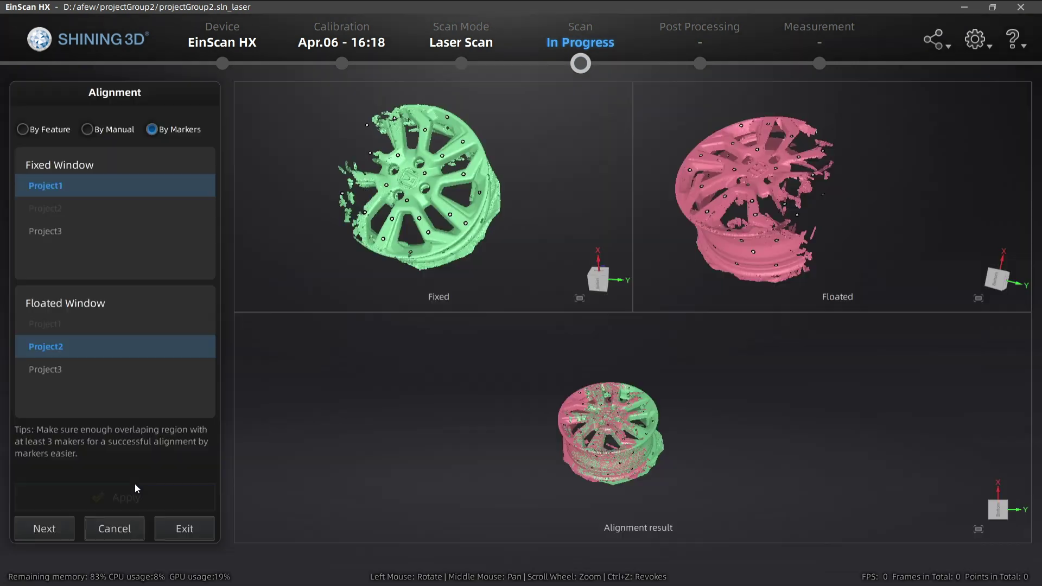
click(44, 528)
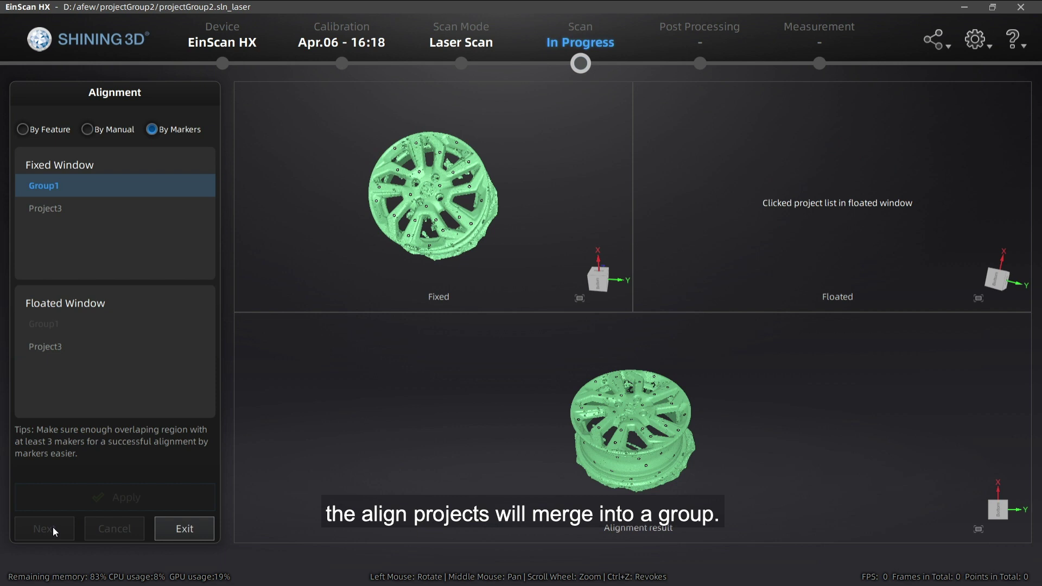
- Align floated Project3 to fixed Group1 by markers, recalling and reapplying the alignment once, and exit the alignment interface
click(47, 347)
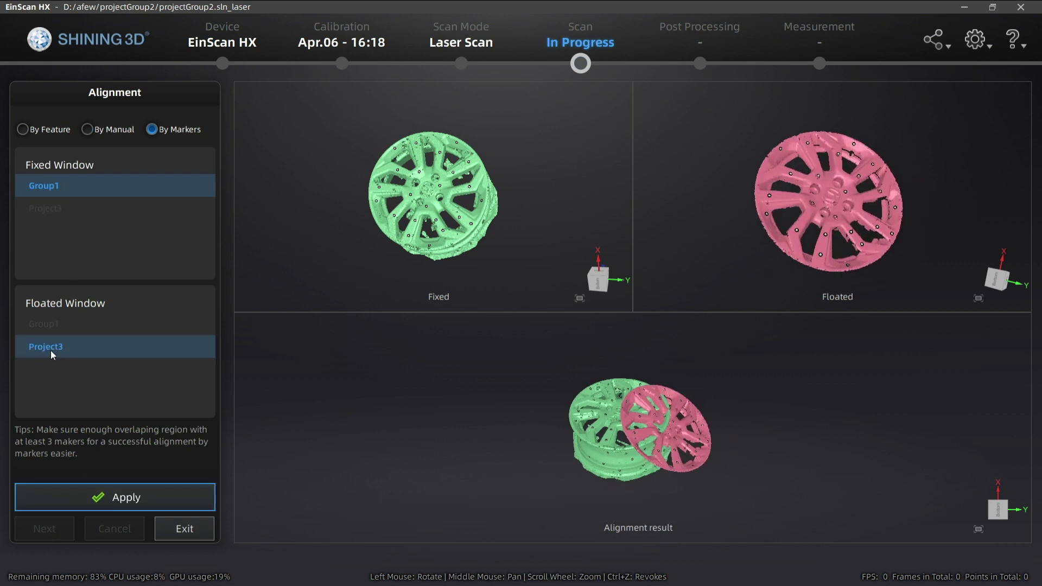
drag(843, 173, 810, 239)
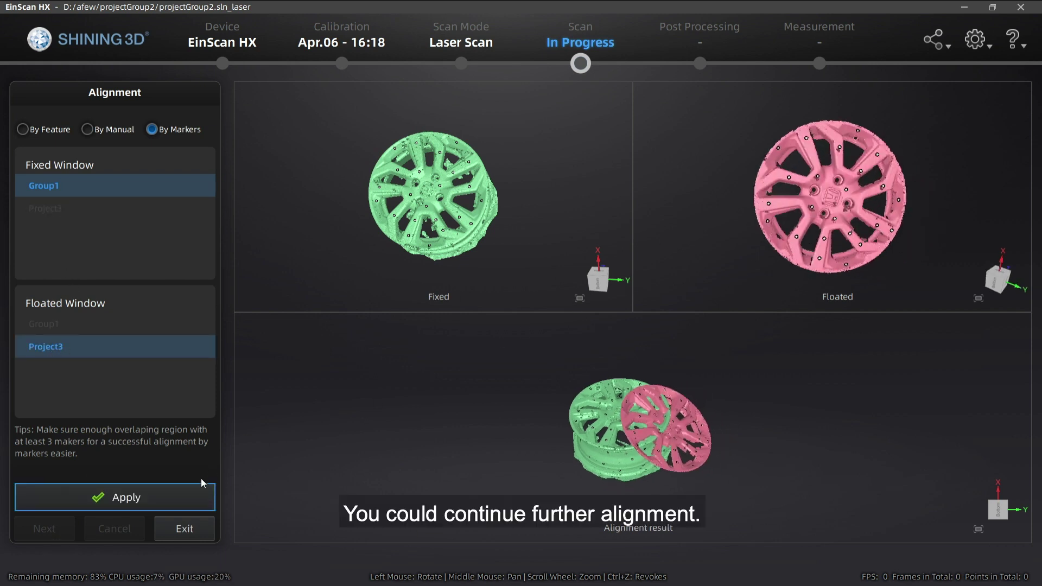
click(180, 495)
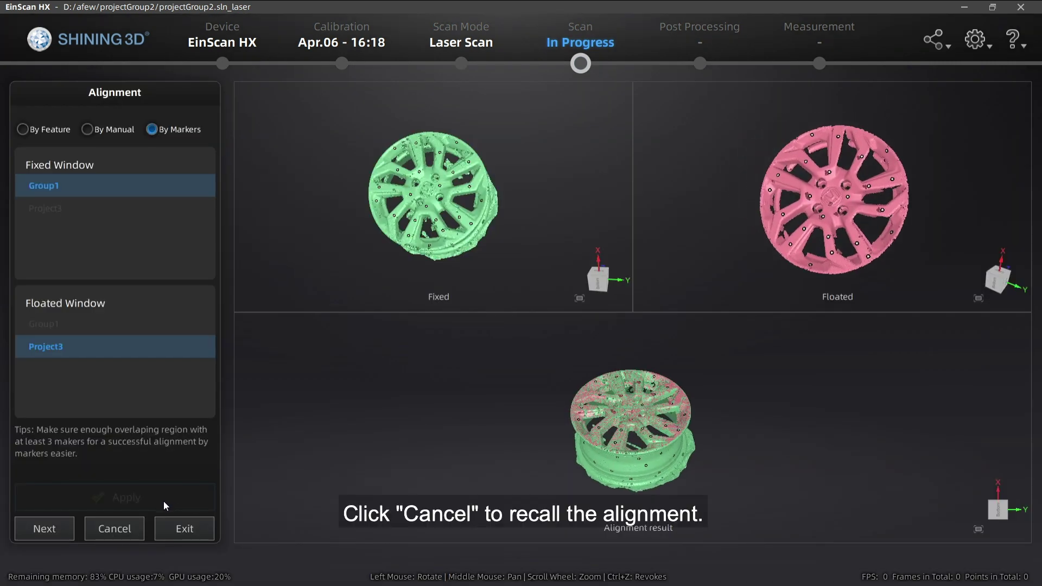
click(128, 529)
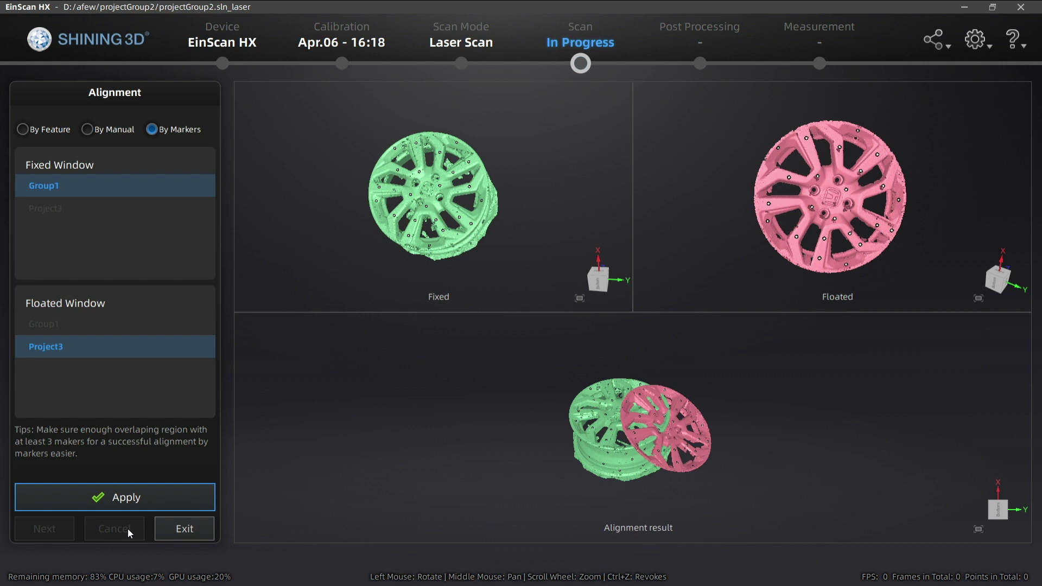
click(137, 501)
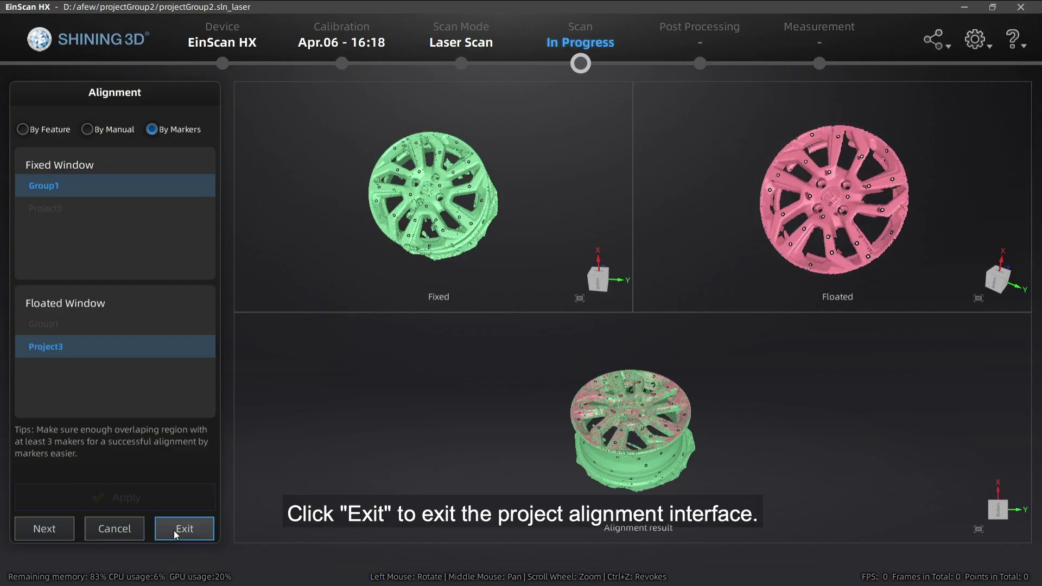
click(174, 530)
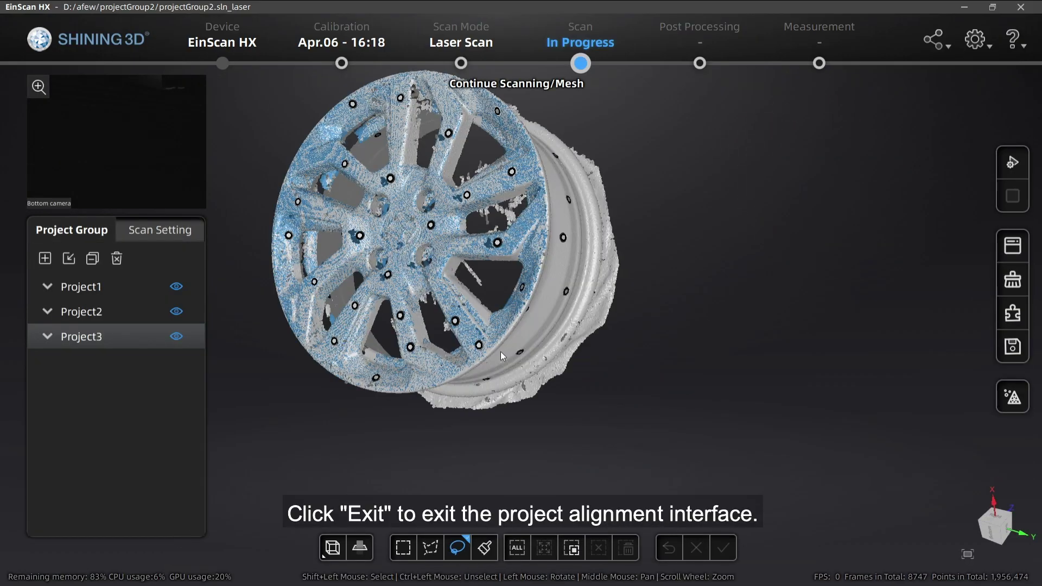
- Examine the combined wheel scan from several angles and at close range to check how the projects fit together
drag(500, 350, 730, 306)
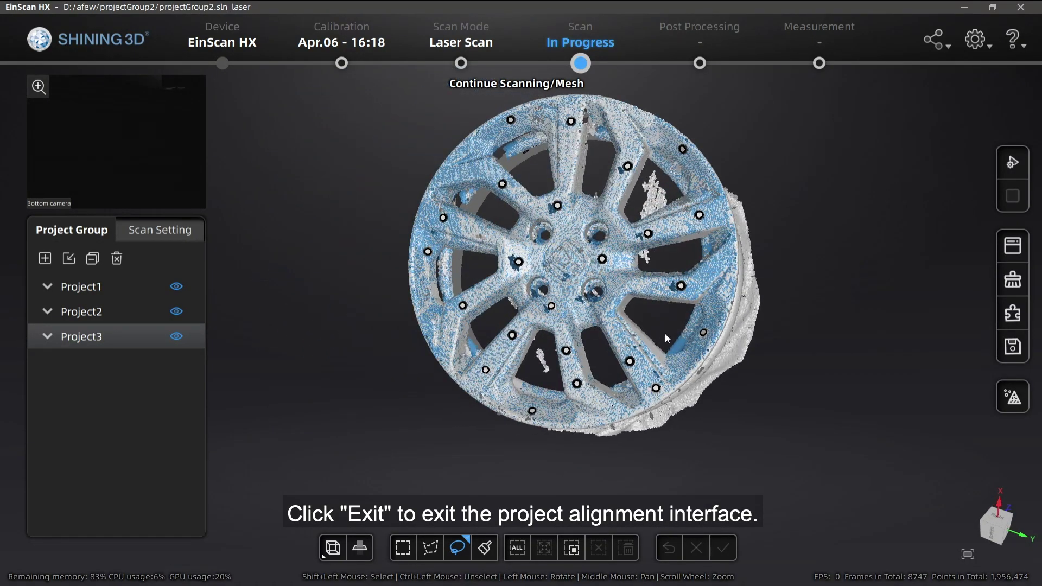
scroll(666, 333, up, 3)
drag(629, 367, 844, 257)
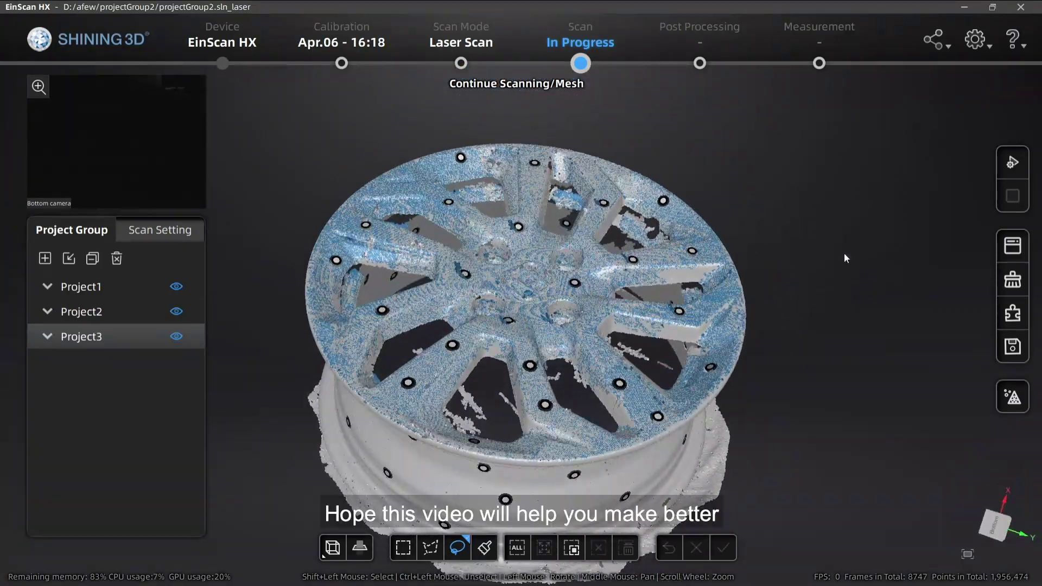
drag(672, 301, 576, 431)
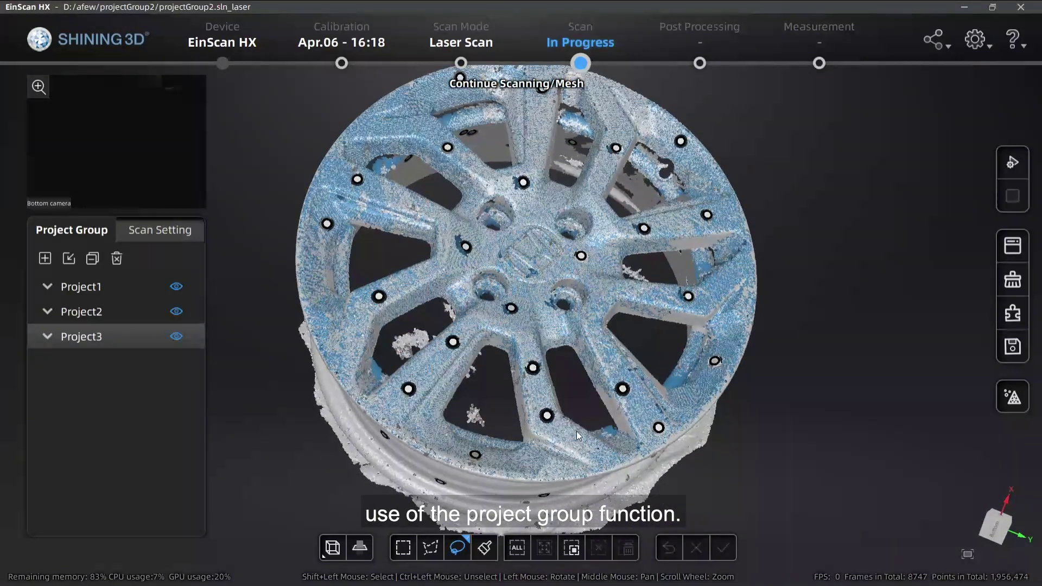
scroll(593, 371, down, 5)
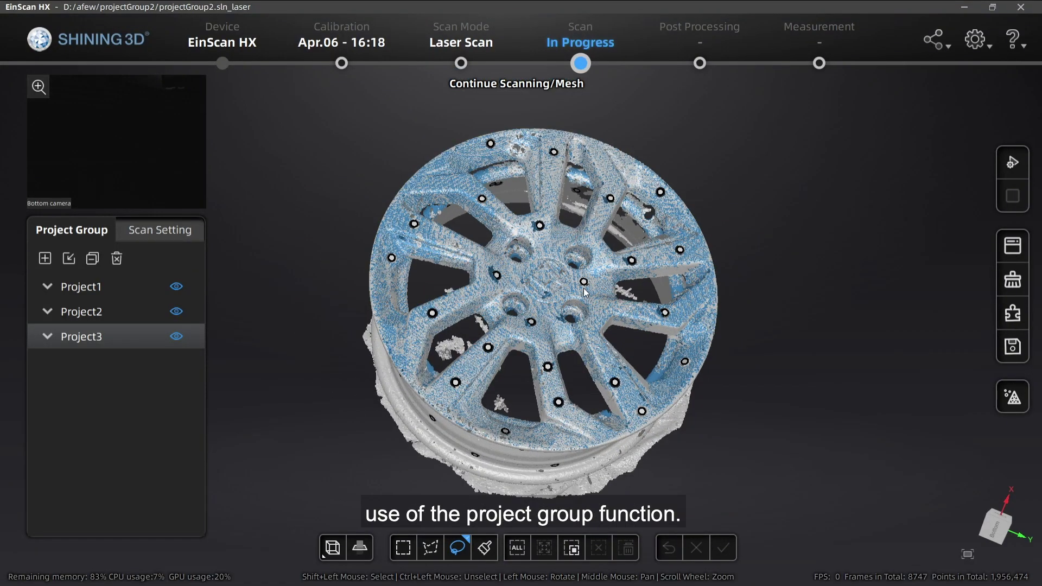